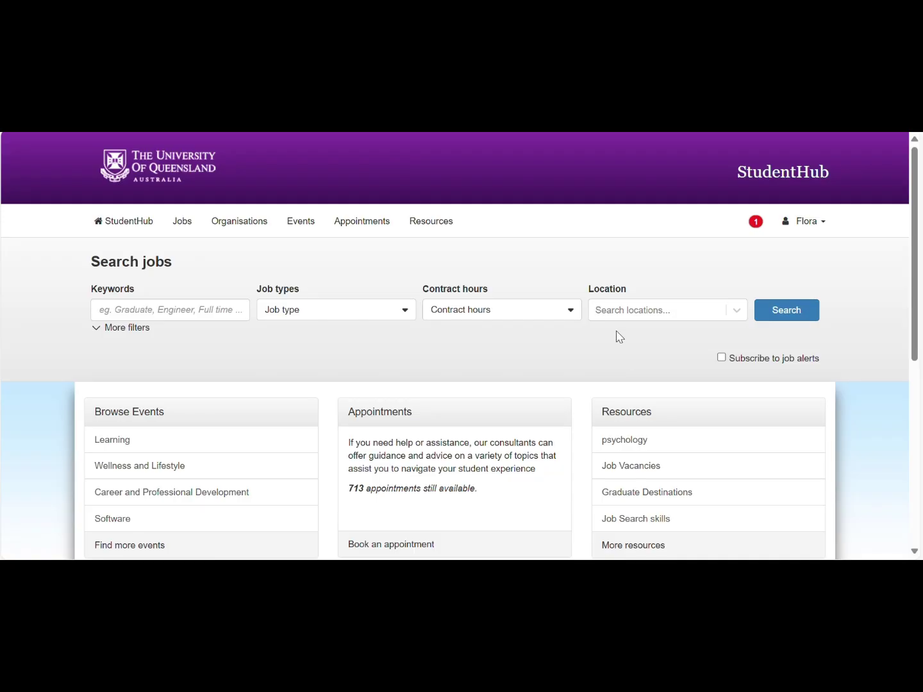
- Go from the job search home to the student dashboard through the account menu
left_click(823, 230)
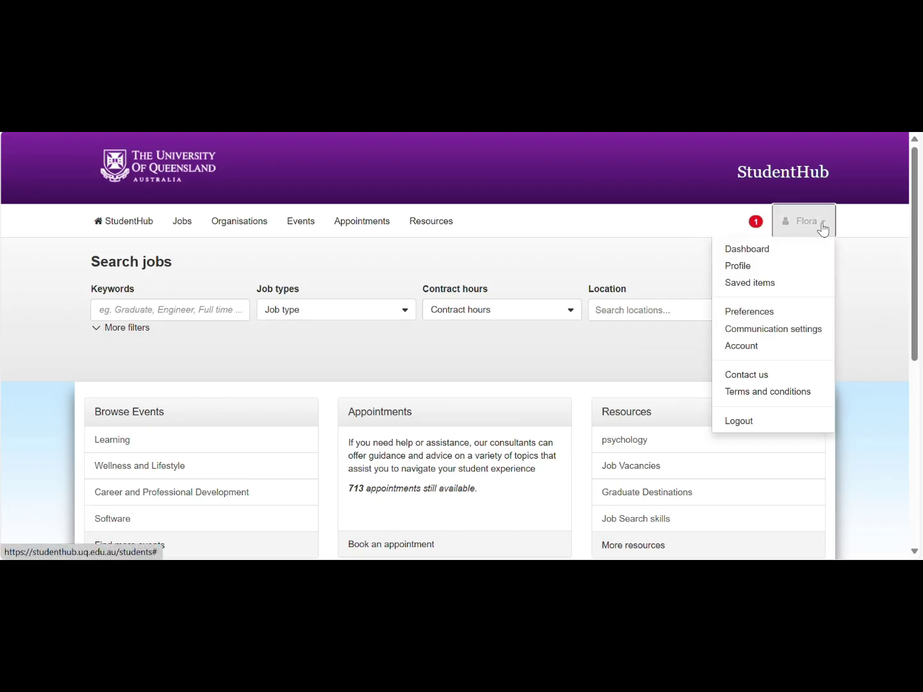
left_click(758, 254)
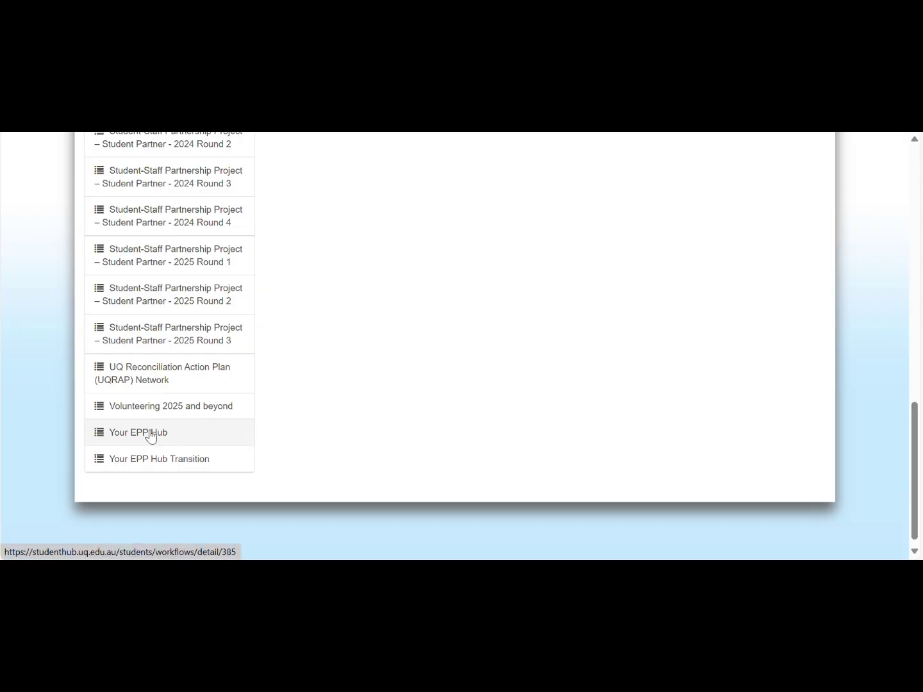
- Open Your EPP Hub and scroll to the EPP components, whose hour dials show no logged hours
left_click(151, 436)
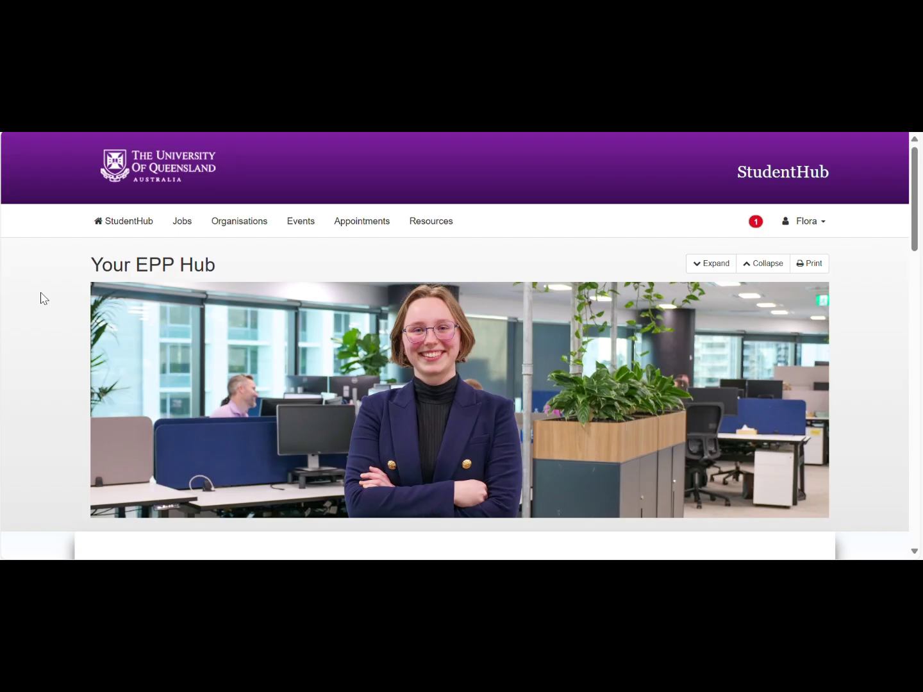
scroll(41, 299, "down", 7)
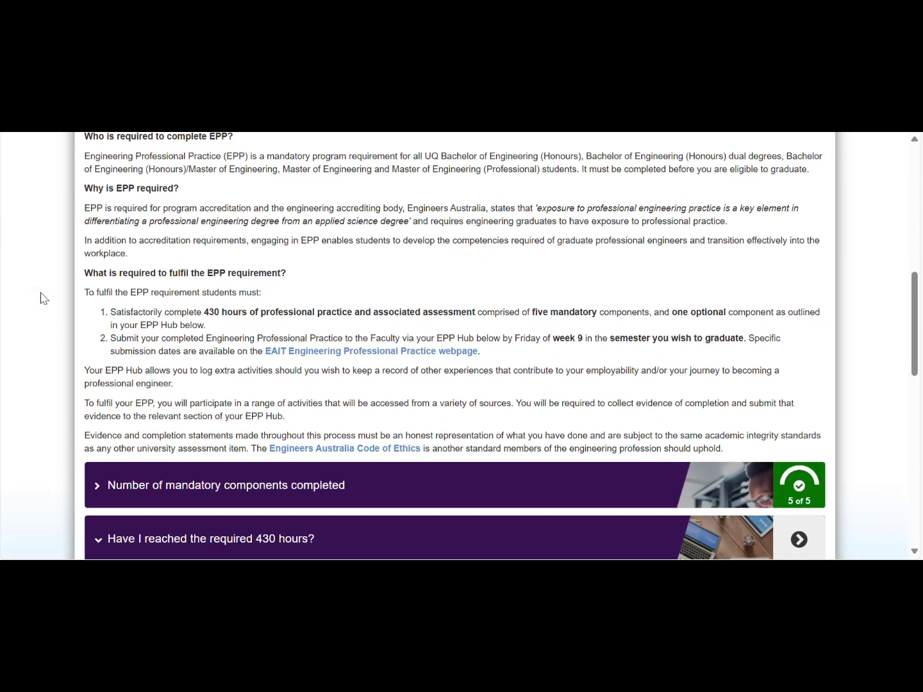
scroll(40, 298, "down", 2)
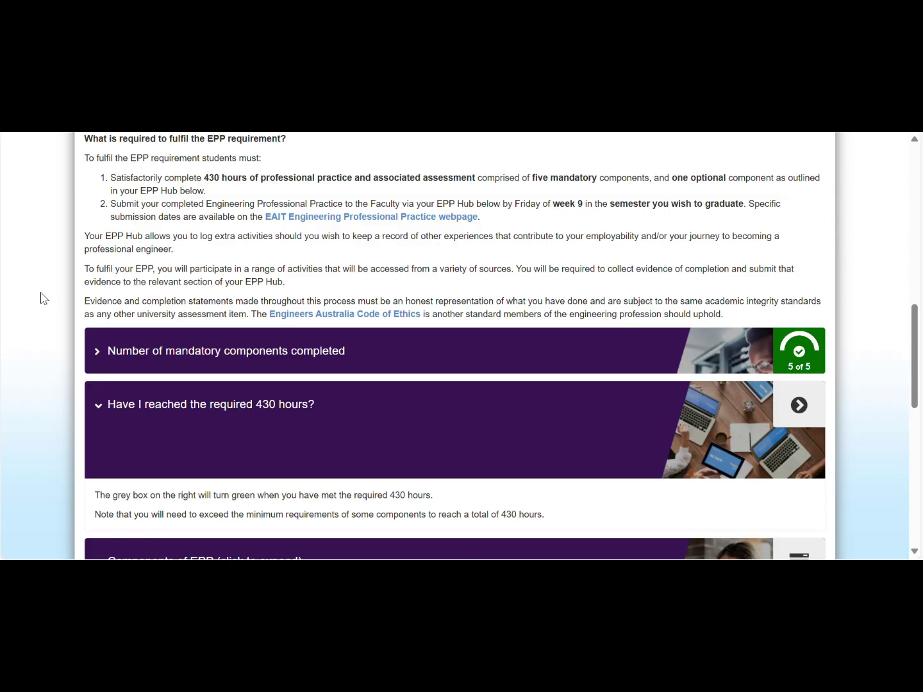
scroll(41, 298, "down", 5)
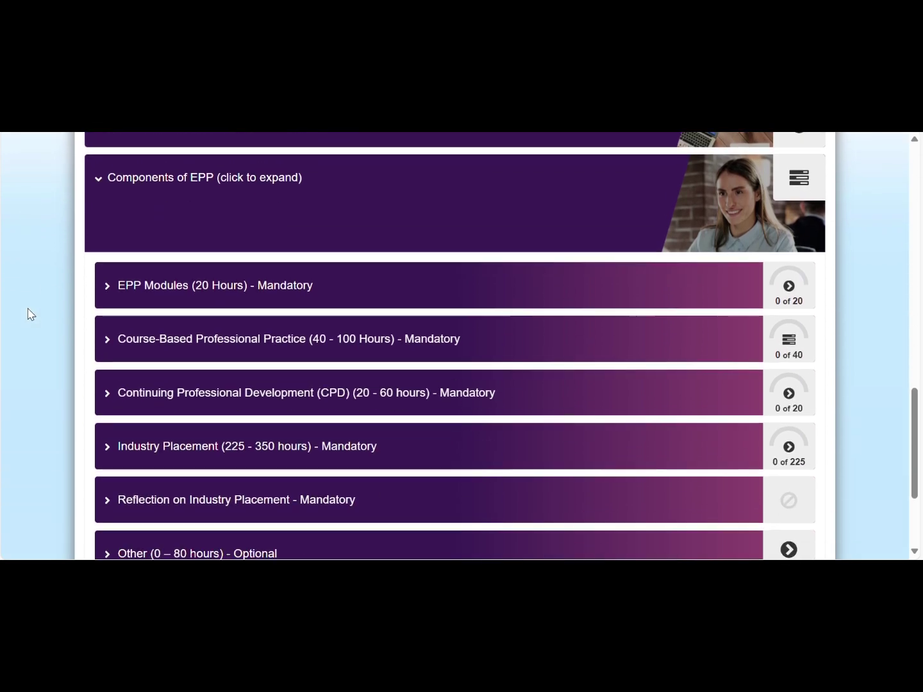
scroll(30, 314, "down", 1)
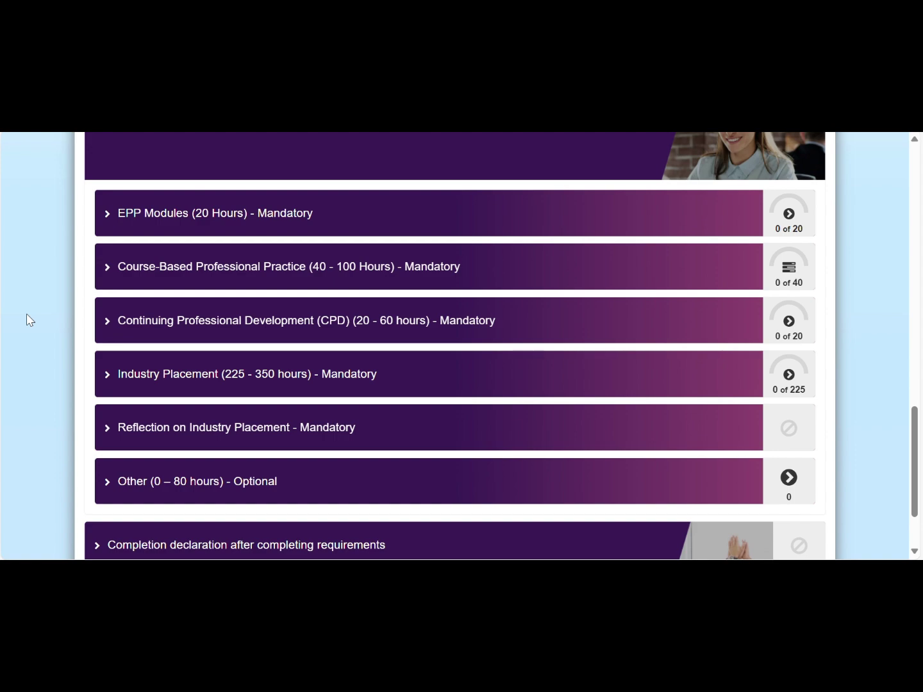
scroll(45, 311, "up", 5)
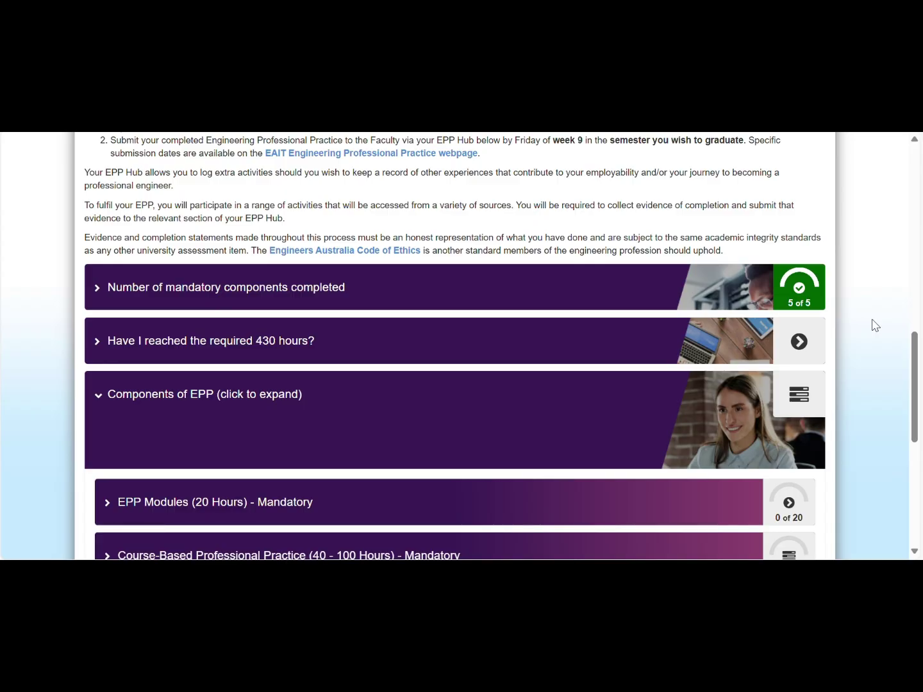
scroll(859, 312, "down", 1)
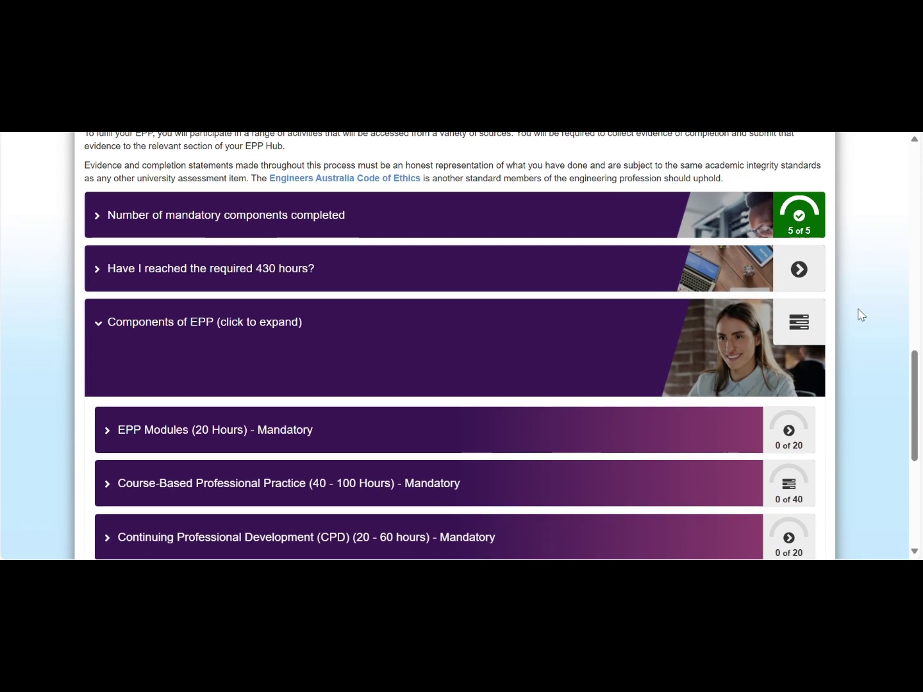
scroll(861, 314, "down", 1)
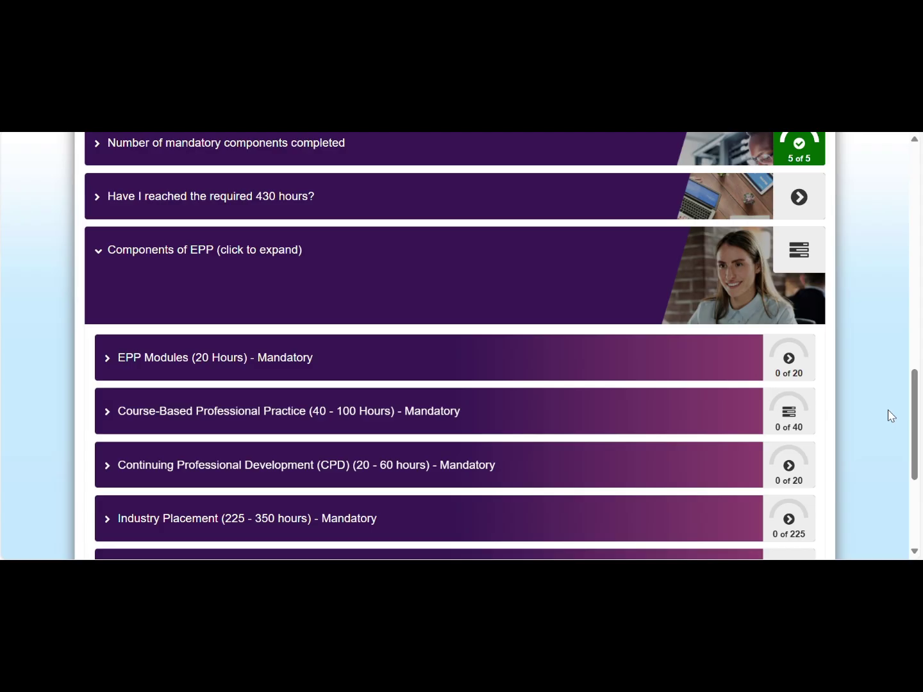
scroll(886, 323, "down", 2)
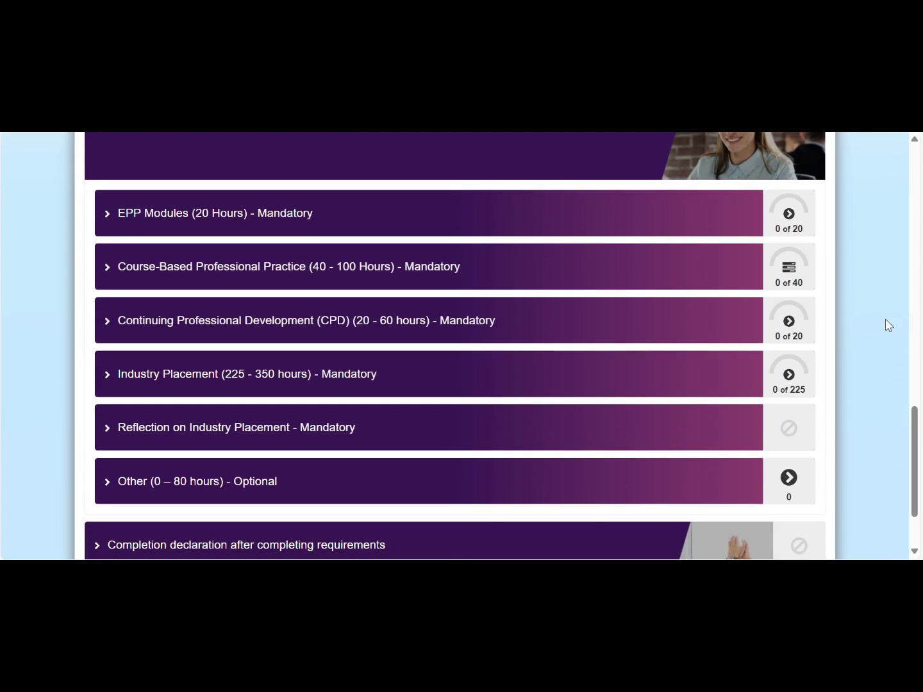
scroll(886, 321, "up", 1)
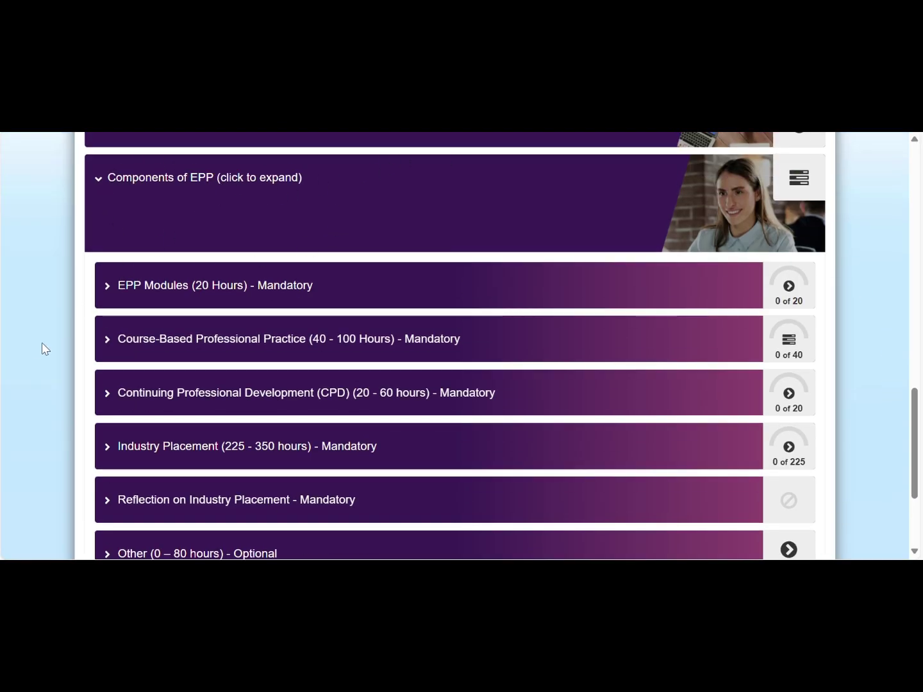
- Expand the Industry Placement component and its 'during UQ studies' section to reveal the placement form link
scroll(37, 347, "down", 1)
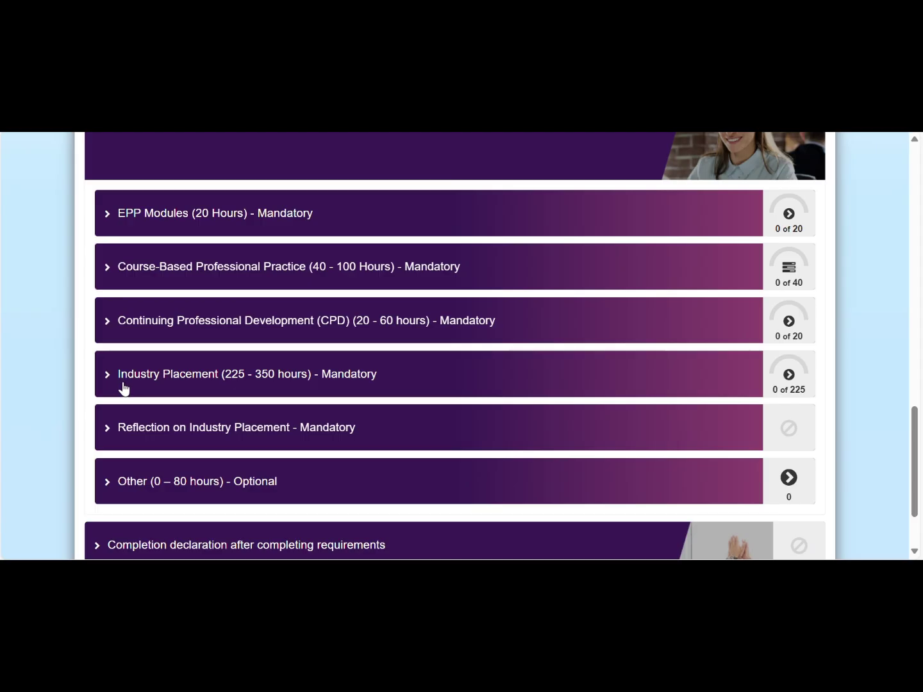
left_click(124, 387)
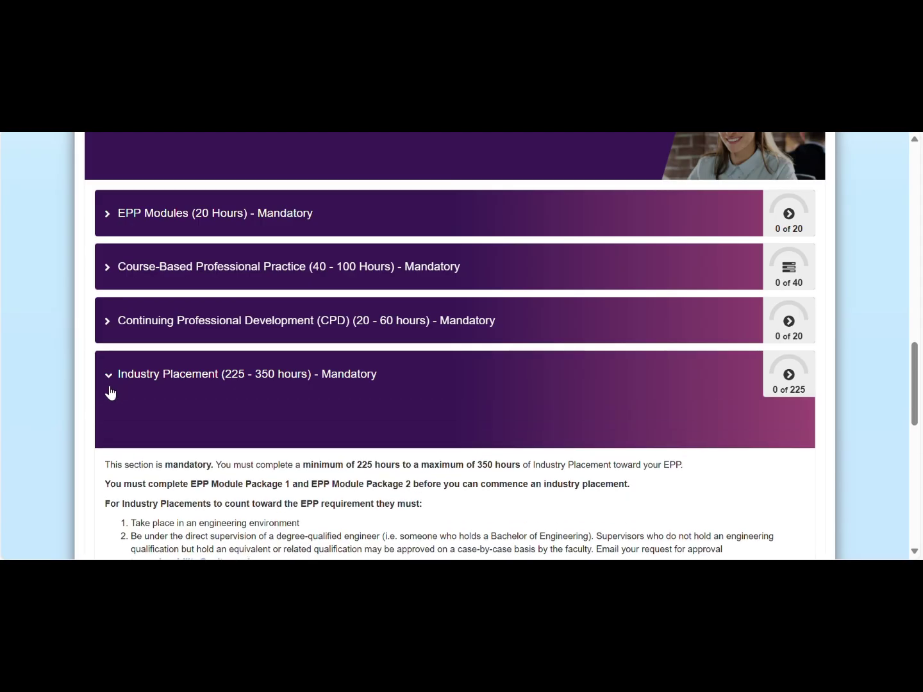
scroll(115, 389, "down", 4)
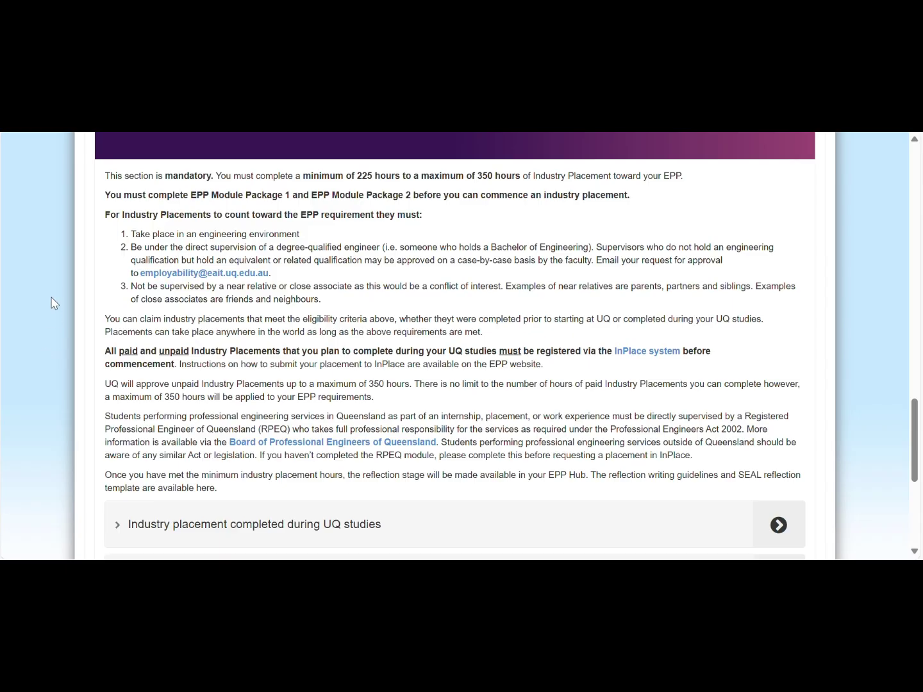
scroll(54, 303, "down", 1)
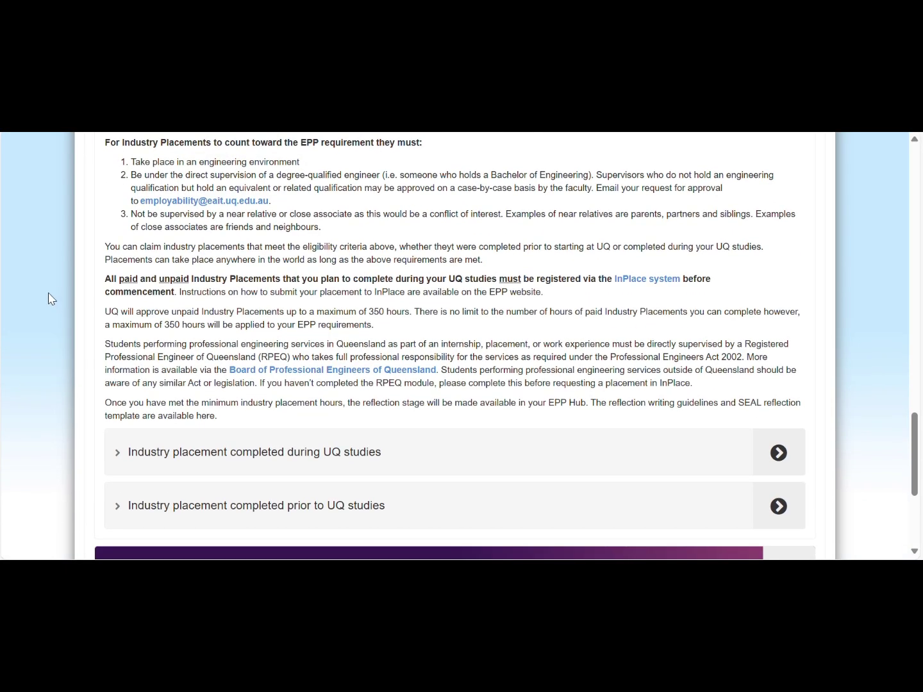
left_click(146, 468)
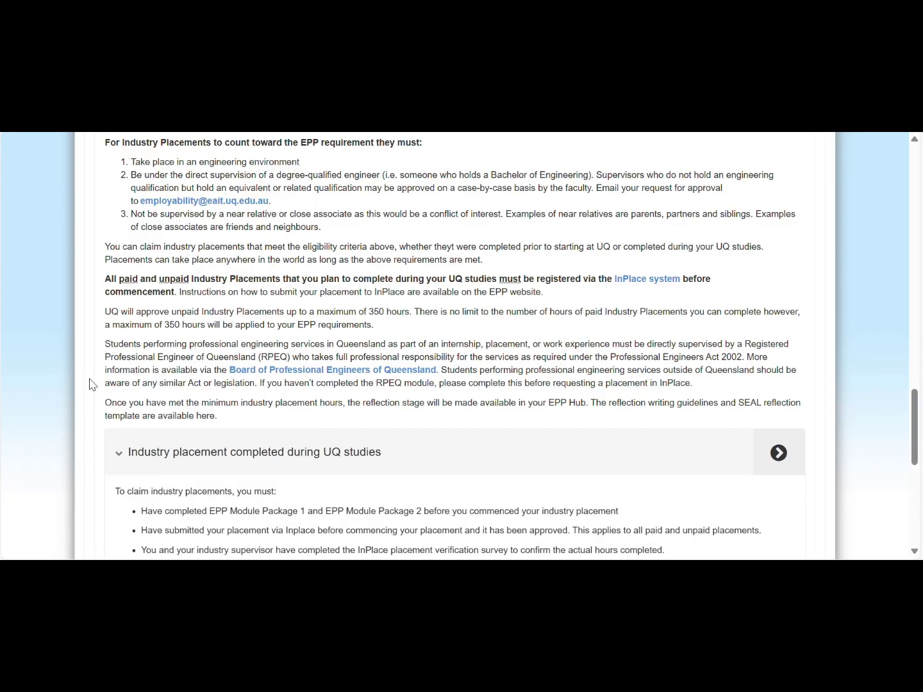
scroll(96, 379, "down", 1)
scroll(96, 376, "down", 3)
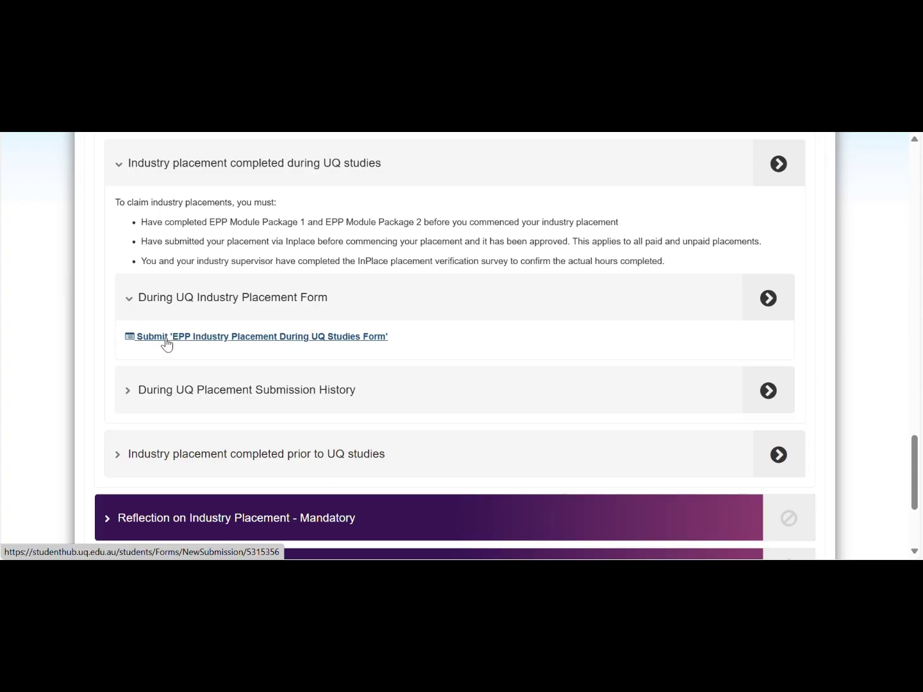
- Open the EPP Industry Placement During UQ Studies Form and review its empty supervisor, evidence and hours fields
left_click(166, 339)
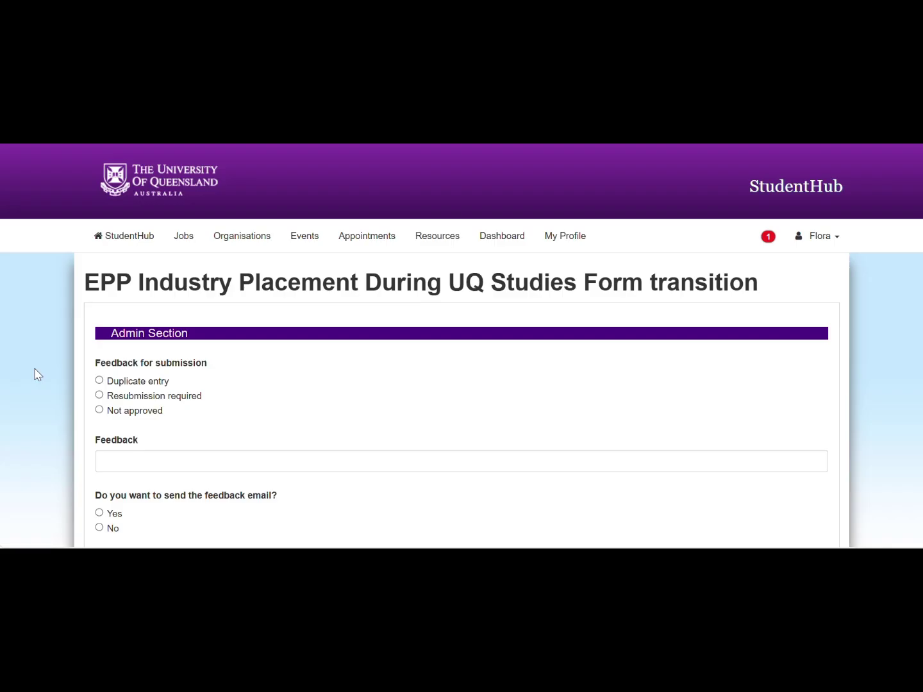
scroll(38, 374, "down", 2)
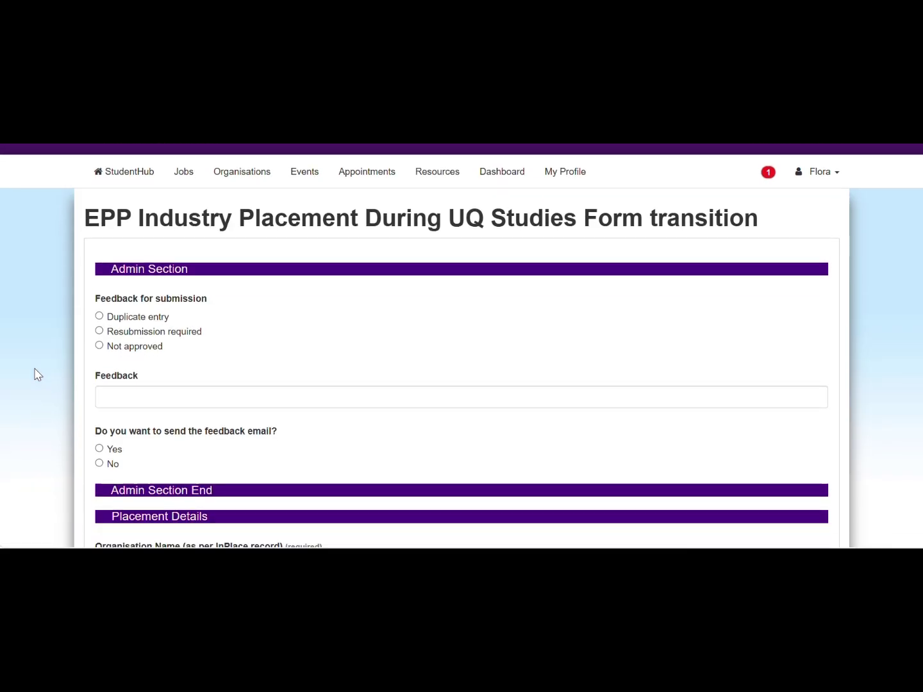
scroll(37, 374, "down", 4)
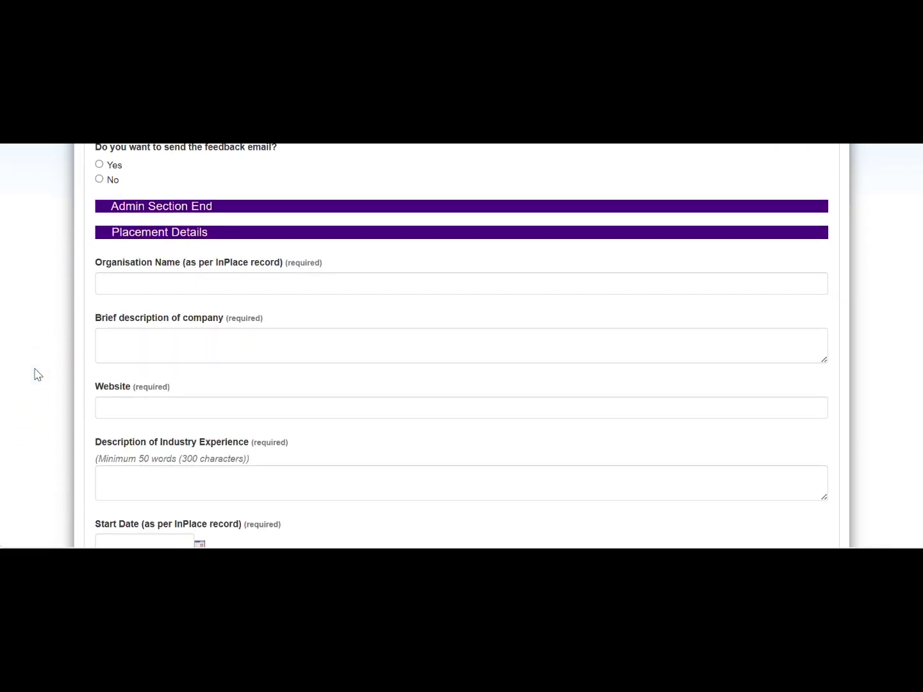
scroll(37, 374, "down", 1)
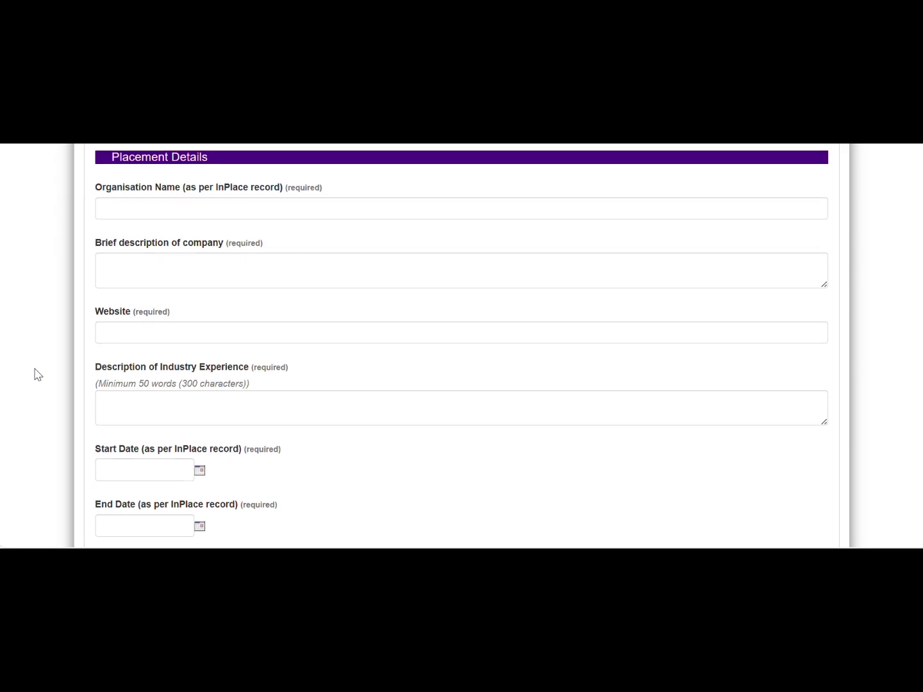
scroll(38, 374, "down", 1)
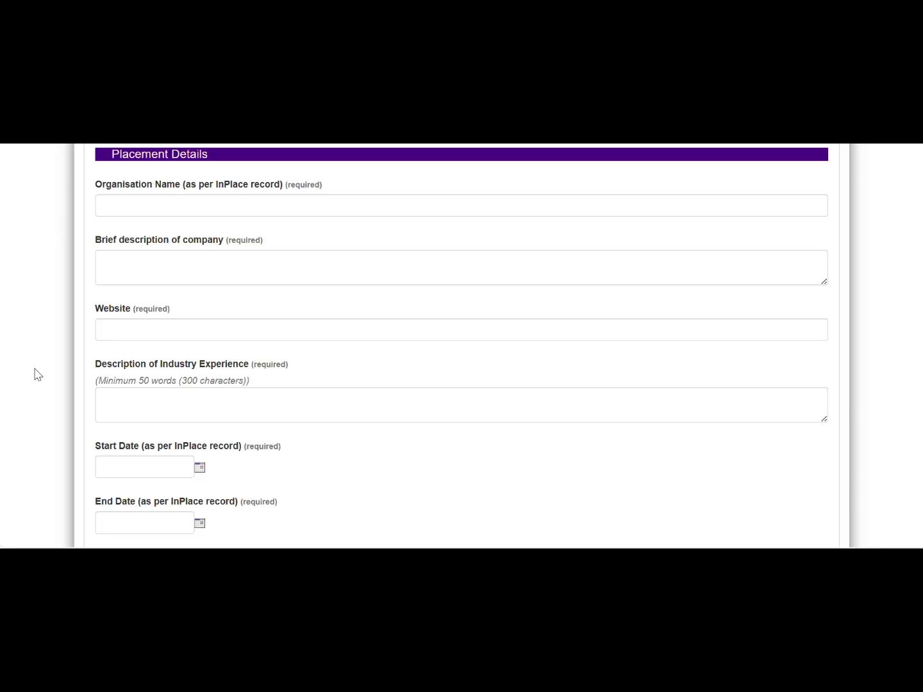
scroll(38, 374, "down", 1)
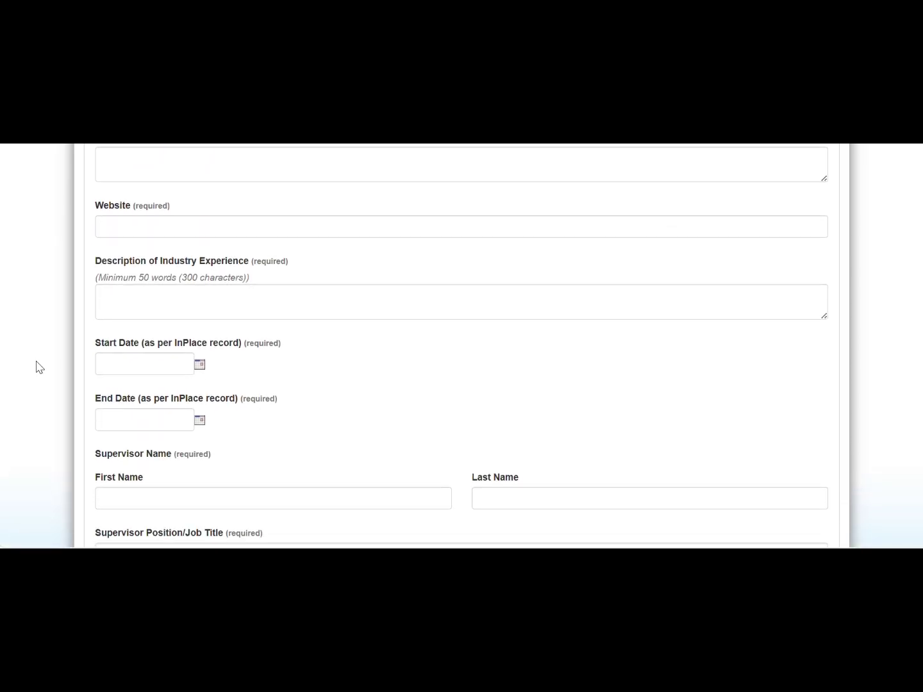
scroll(38, 368, "down", 1)
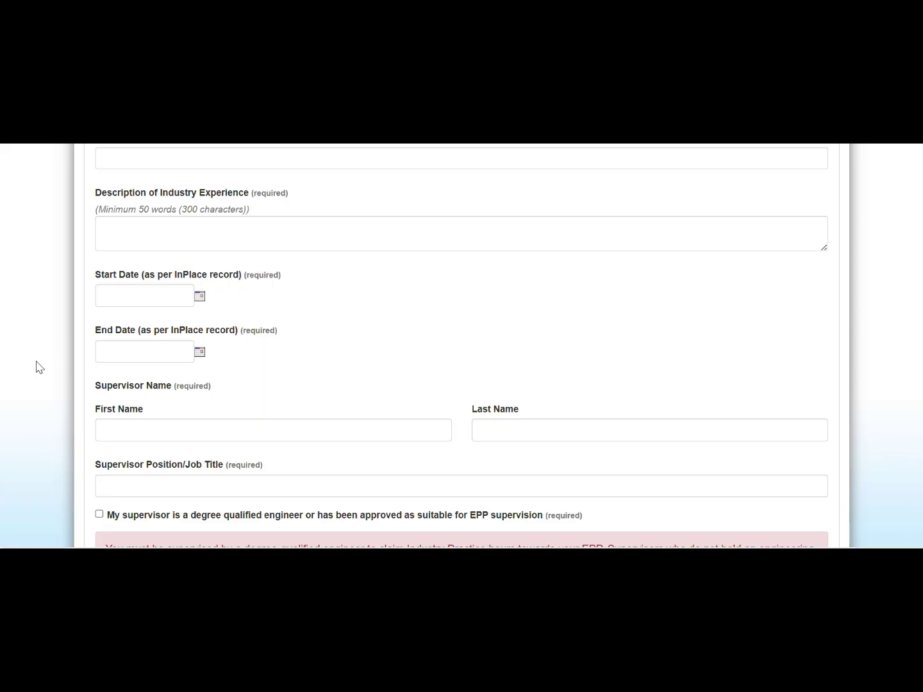
scroll(38, 367, "down", 1)
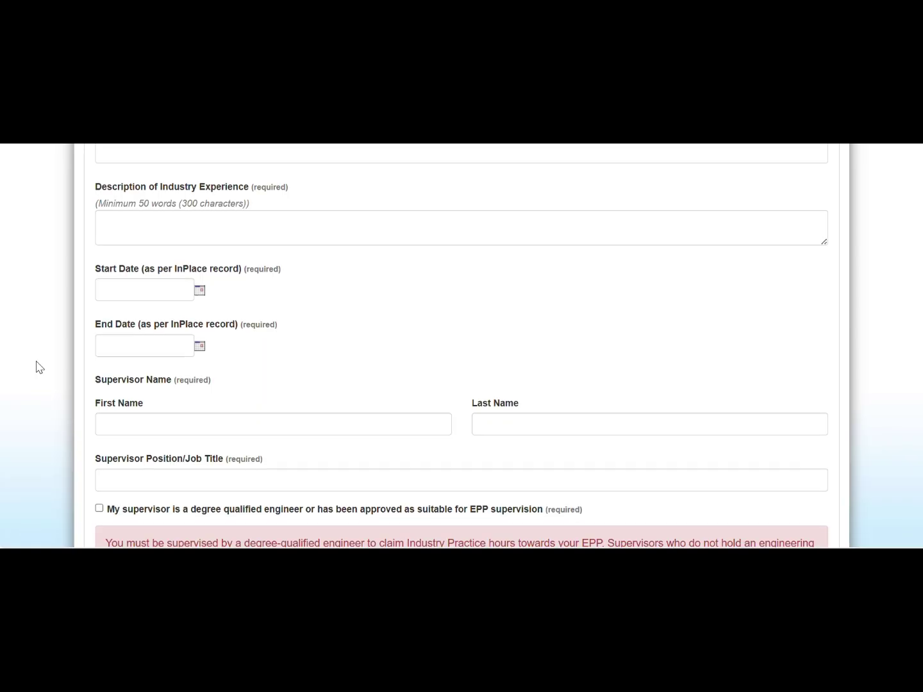
scroll(37, 367, "down", 3)
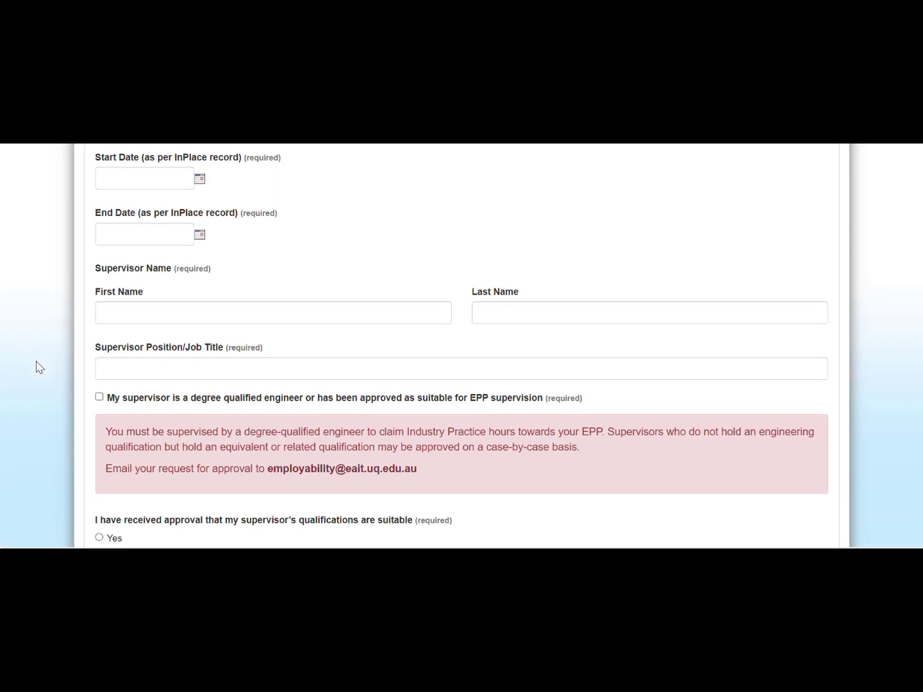
scroll(38, 367, "down", 1)
scroll(38, 367, "down", 1)
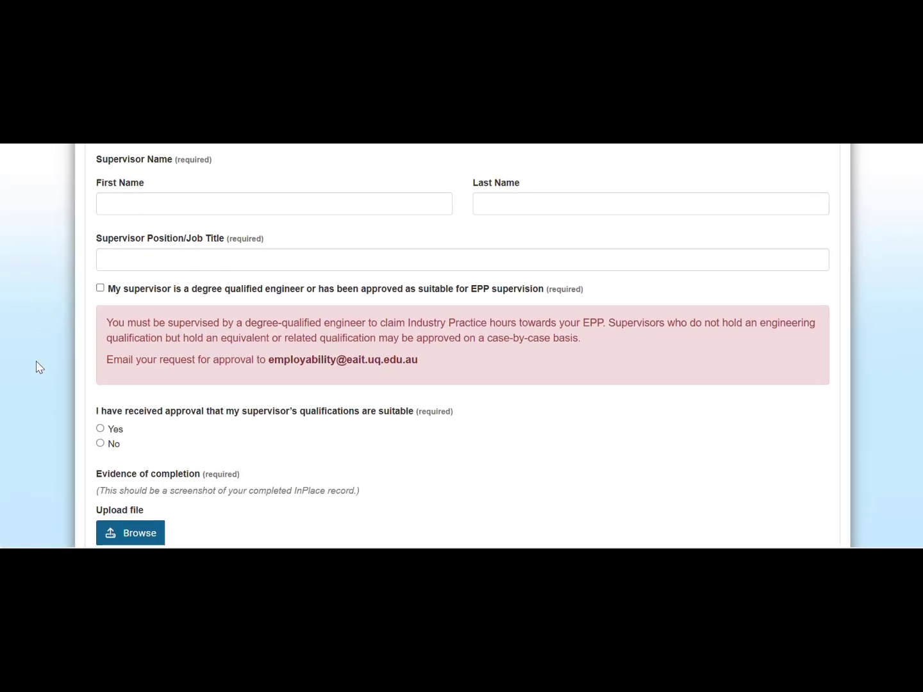
scroll(38, 367, "down", 3)
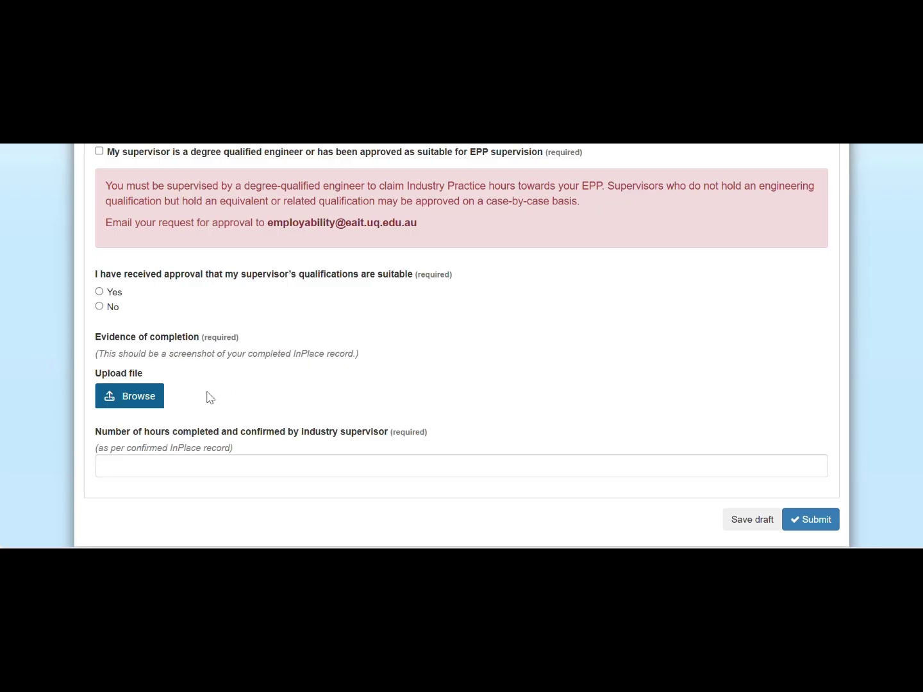
scroll(211, 398, "down", 1)
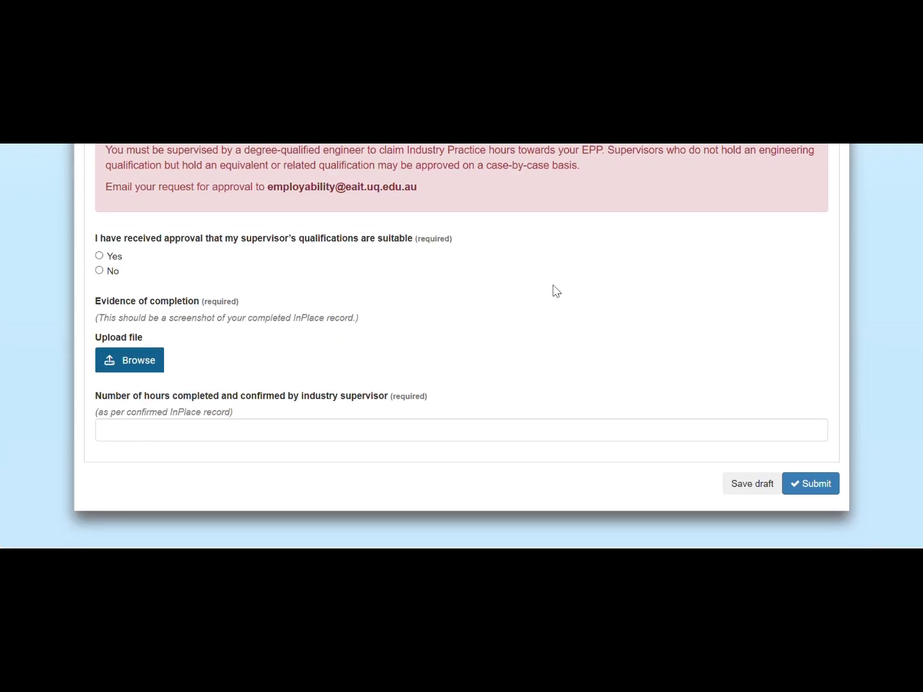
left_click(822, 489)
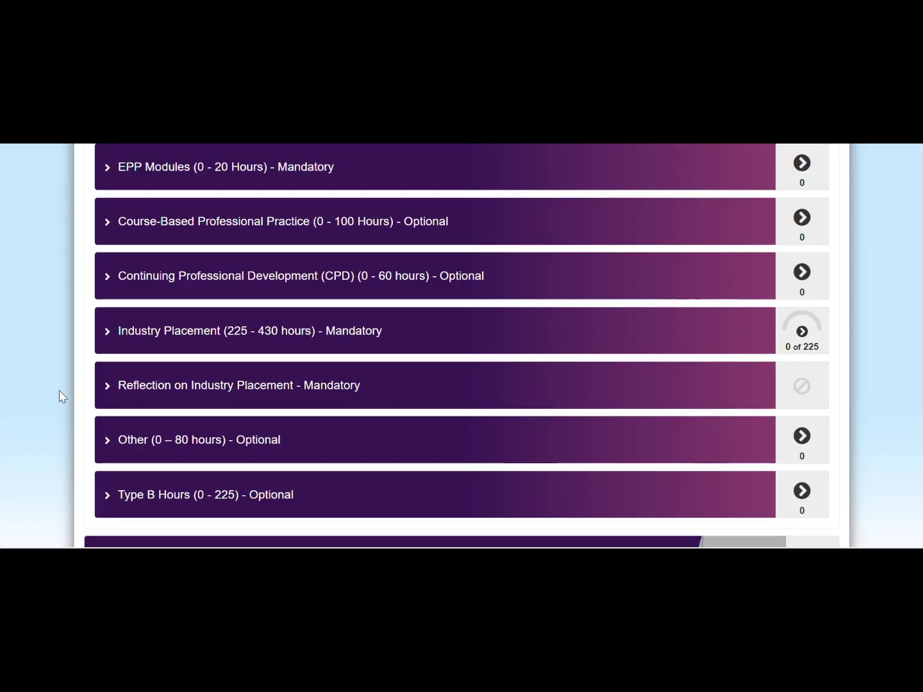
- Scroll down to the still-unavailable 'Completion declaration after completing requirements' row
scroll(273, 476, "down", 2)
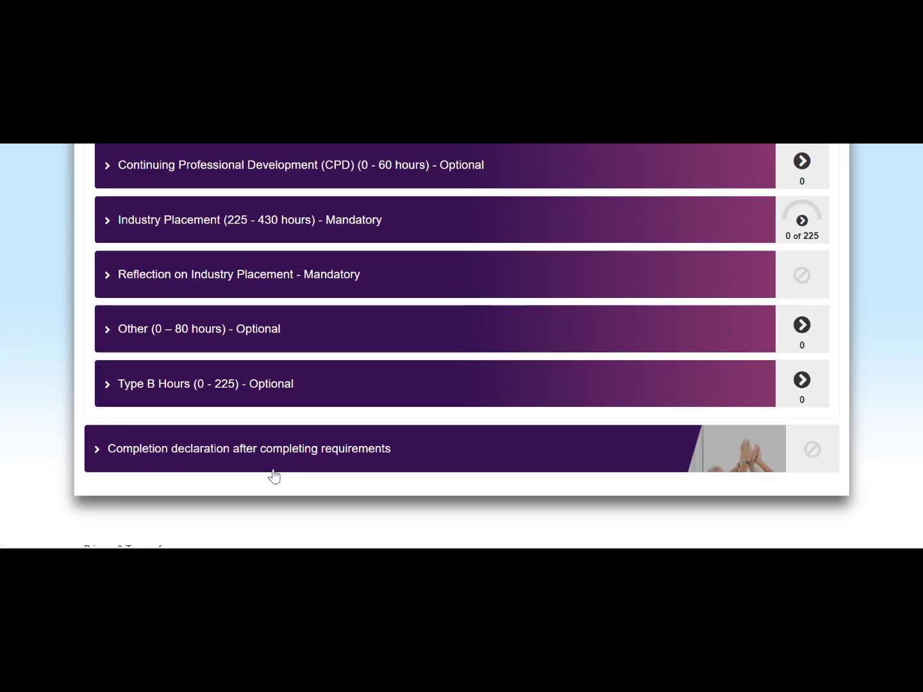